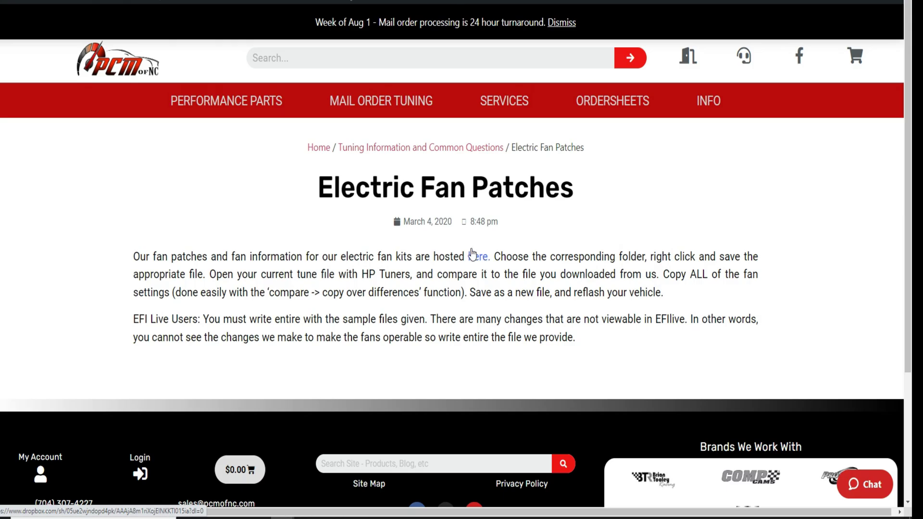
Follow the article's 'here' link to the Dropbox Fan Patches folder
click(483, 262)
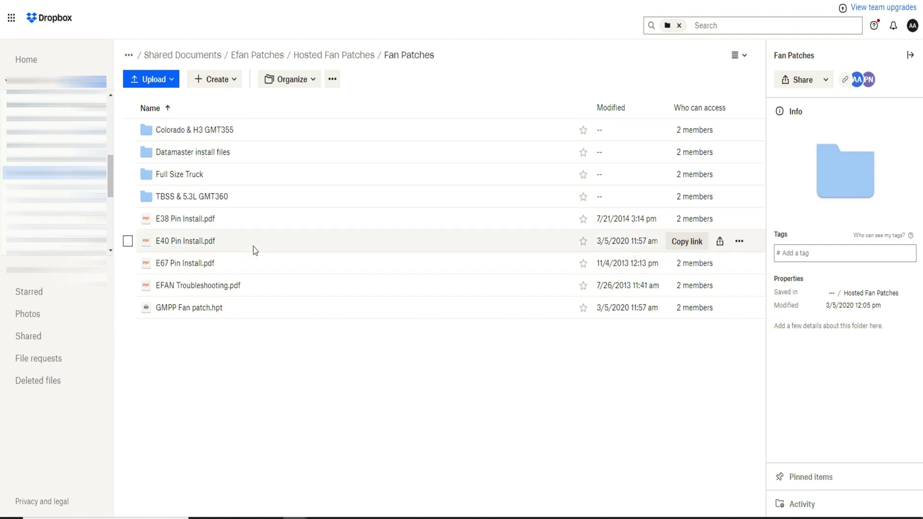
Download the 1999-2002 Full Size fan patch .hpt from the Full Size Truck folder
click(193, 176)
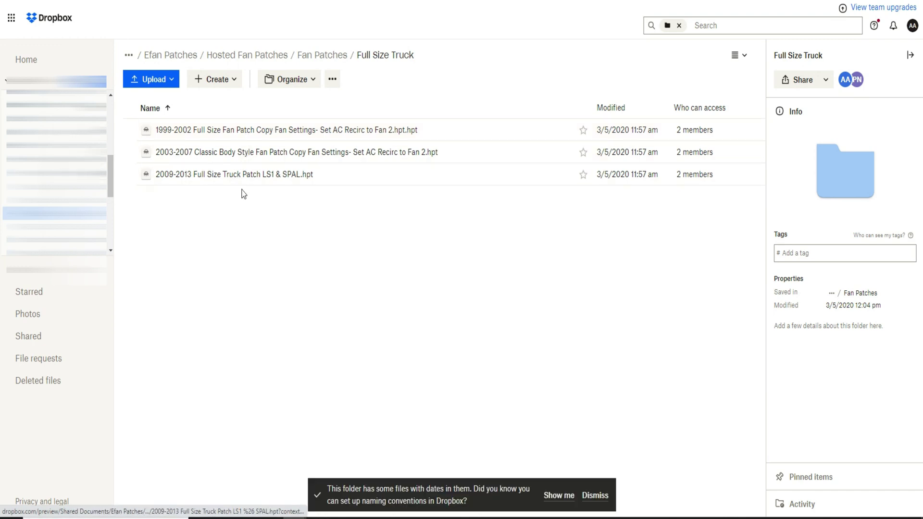
click(255, 130)
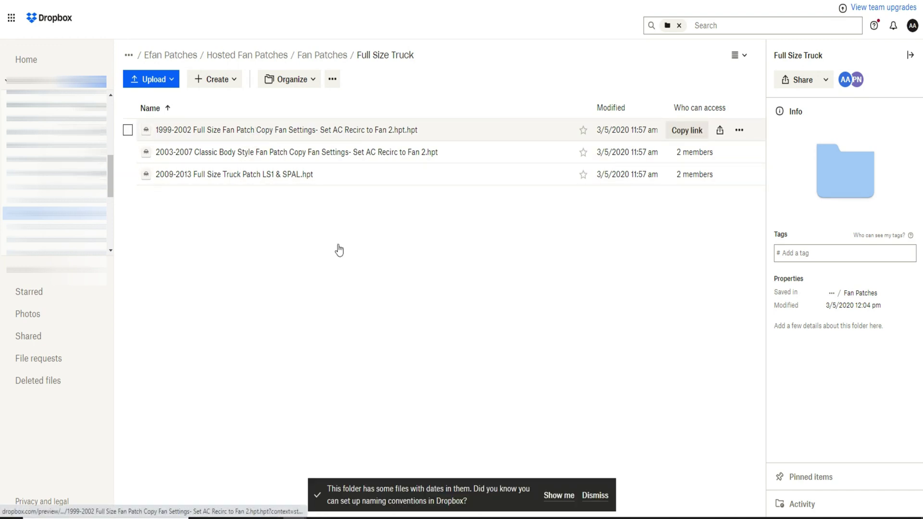
click(594, 496)
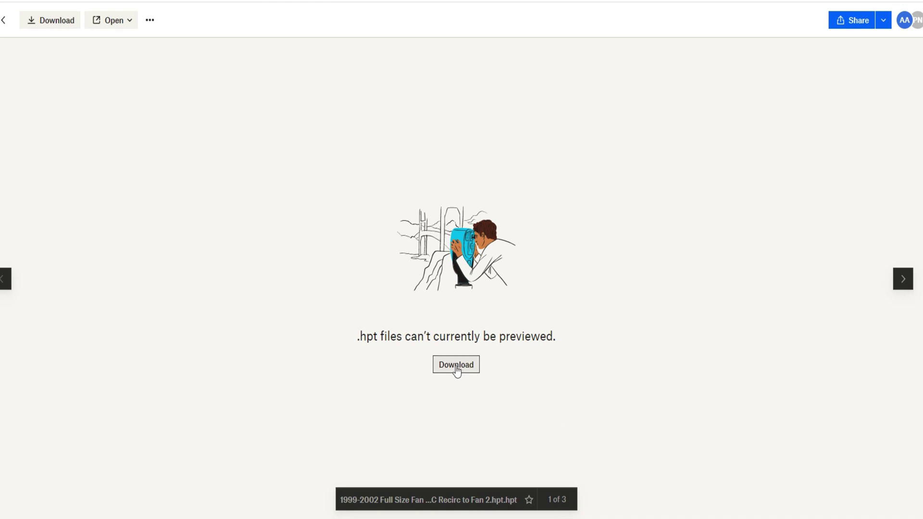
click(456, 366)
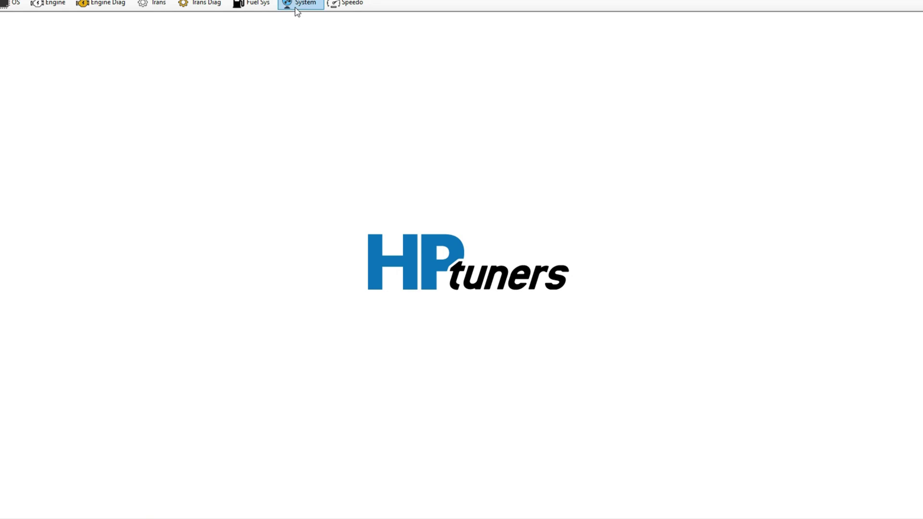
Show the System Fans settings and load the 1999-2002 fan patch from Downloads as compare file
click(296, 6)
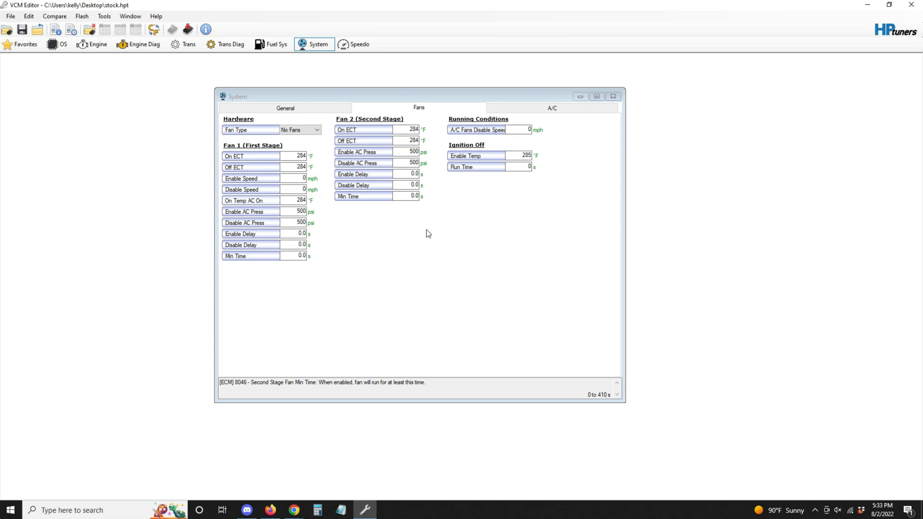
click(60, 17)
click(64, 27)
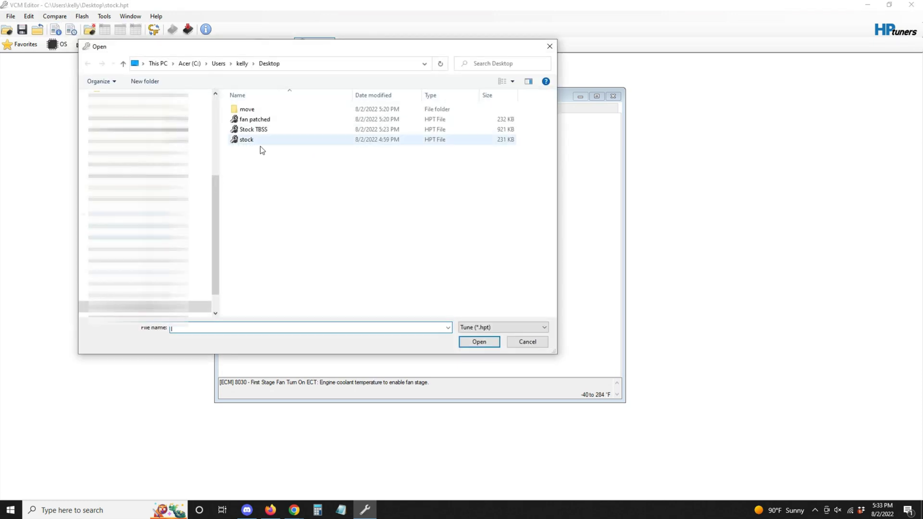
drag(214, 241, 221, 102)
click(144, 126)
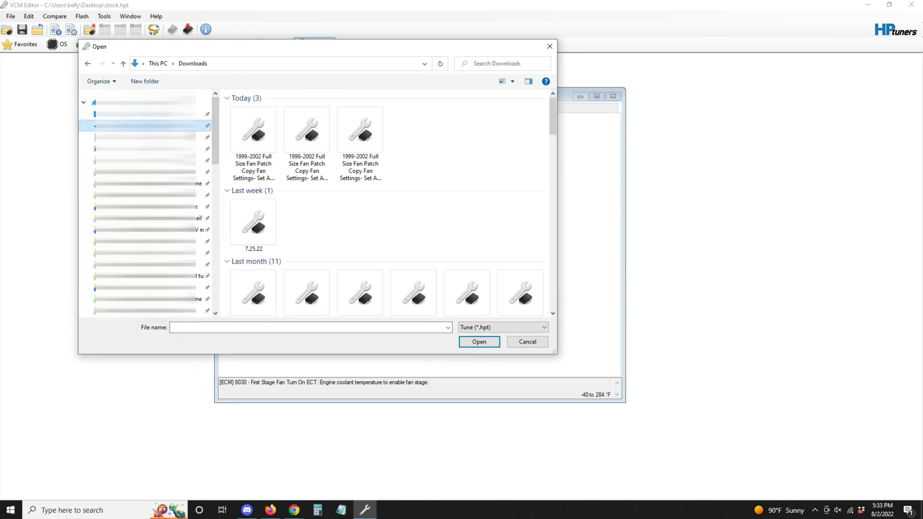
double_click(255, 131)
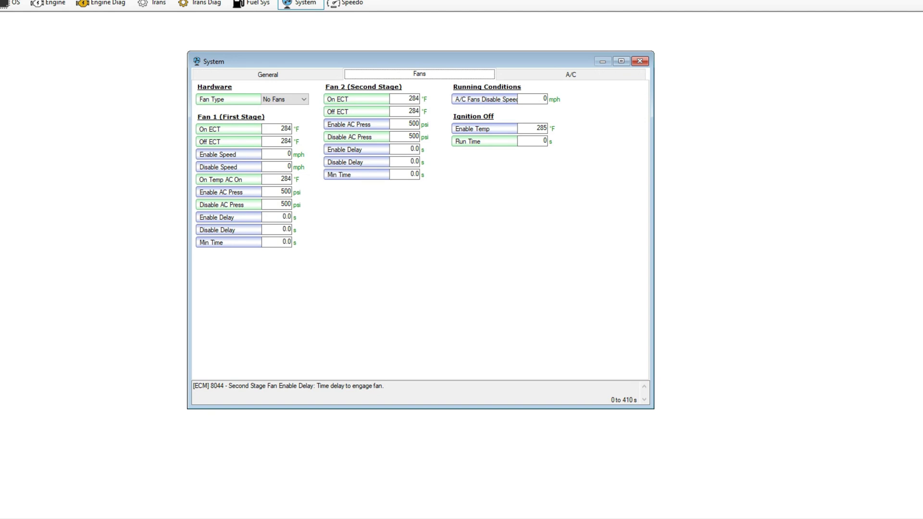
click(54, 15)
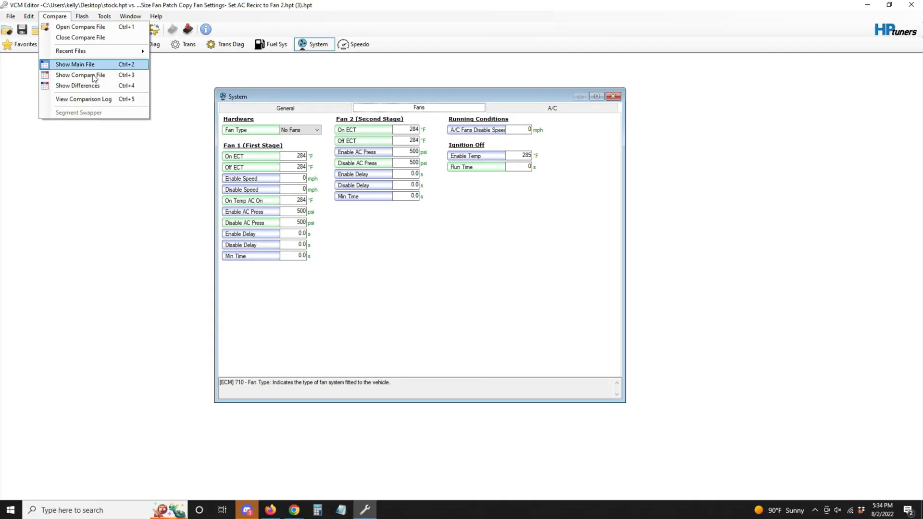
In the comparison log, copy over the System > Fans differences into stock.hpt
click(113, 96)
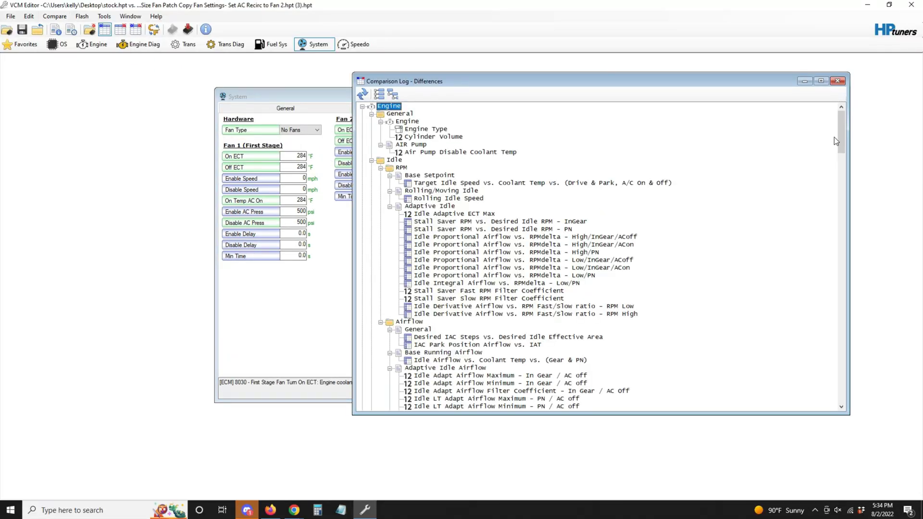
mouse_move(834, 137)
mouse_down()
mouse_move(830, 298)
mouse_move(833, 128)
mouse_up()
drag(841, 126, 833, 380)
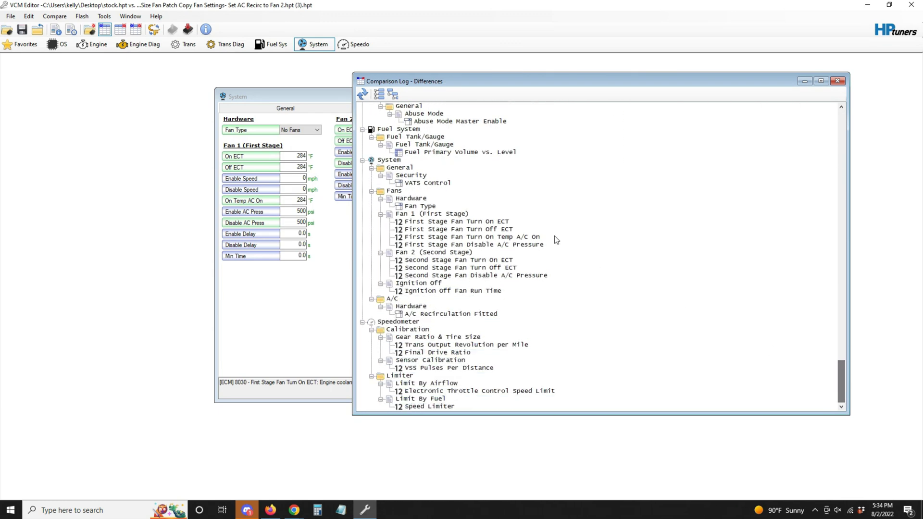
right_click(397, 191)
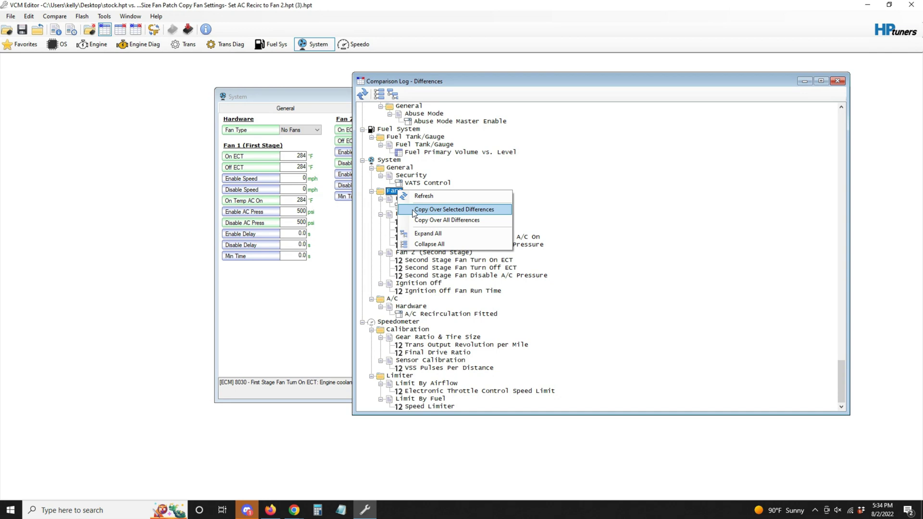
click(413, 209)
click(322, 307)
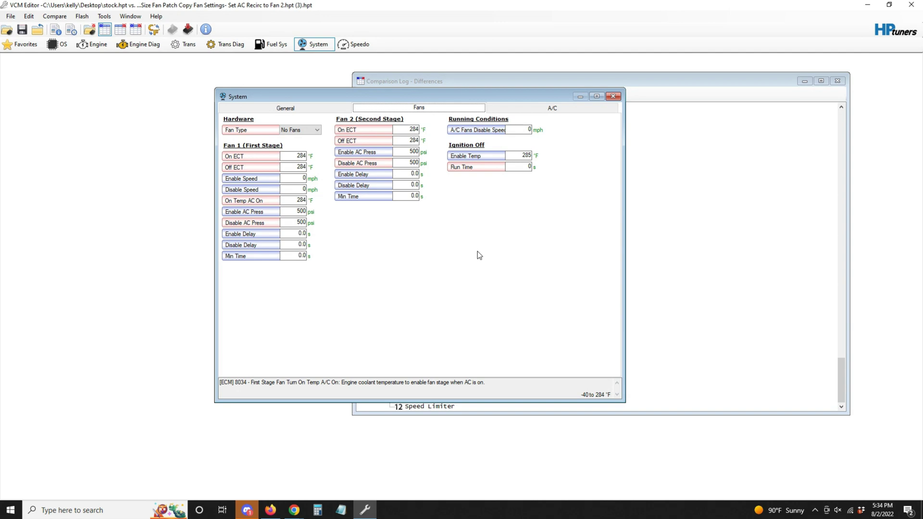
click(568, 115)
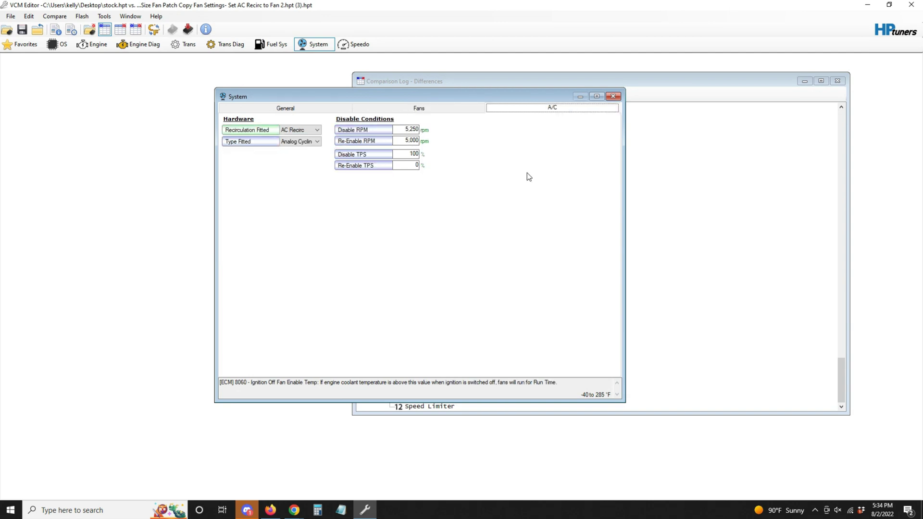
Set A/C Recirculation Fitted to Fan #2, then check the compare and main file Fans values
click(310, 131)
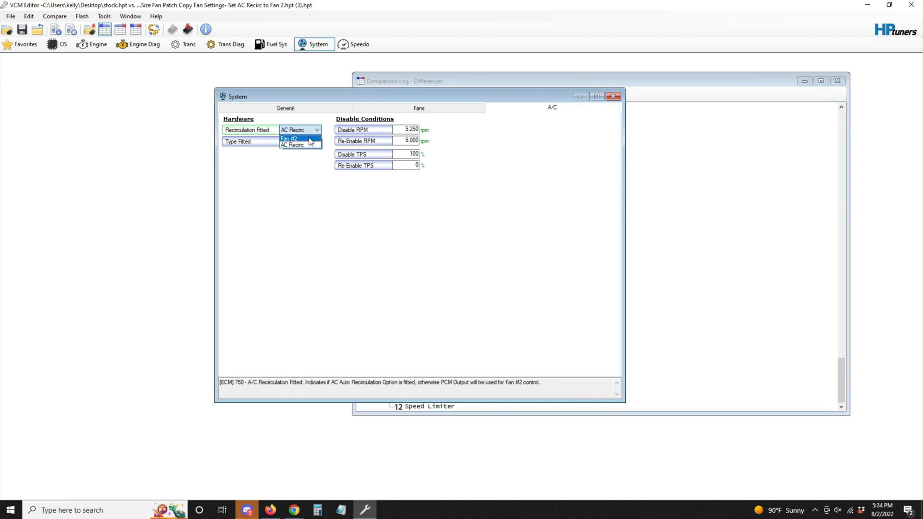
click(292, 139)
click(404, 110)
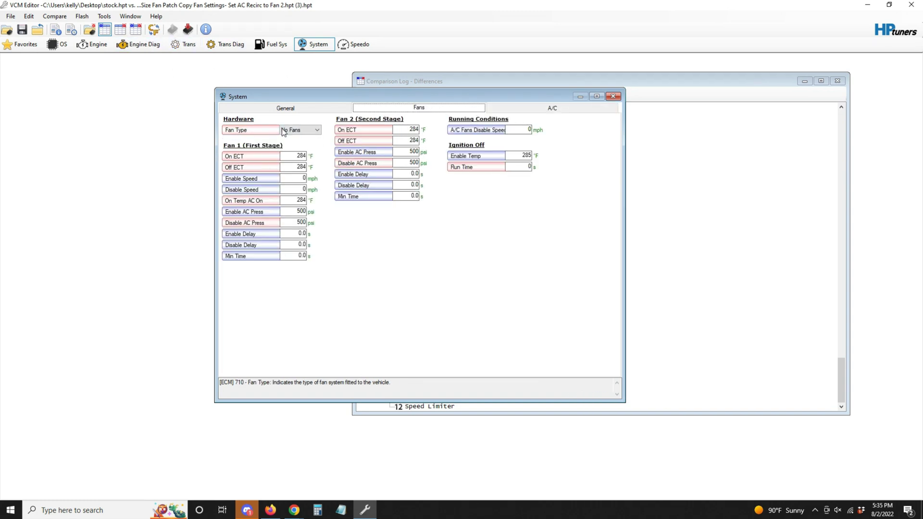
click(120, 30)
click(108, 32)
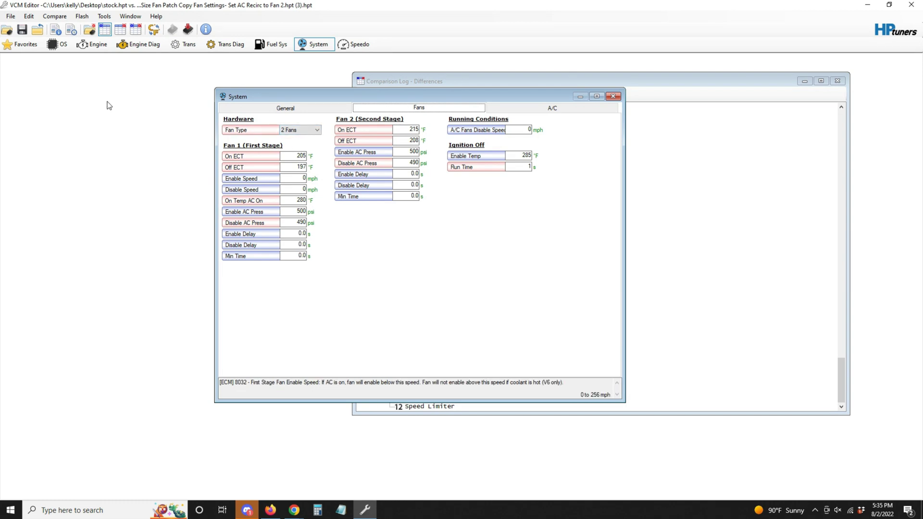
click(10, 15)
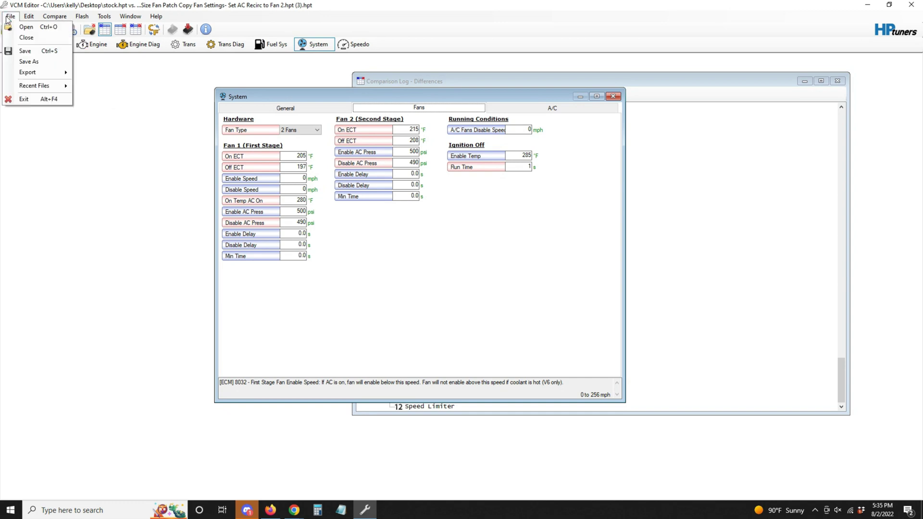
Save the tune as a new file named 'fan patch.hpt'
click(36, 62)
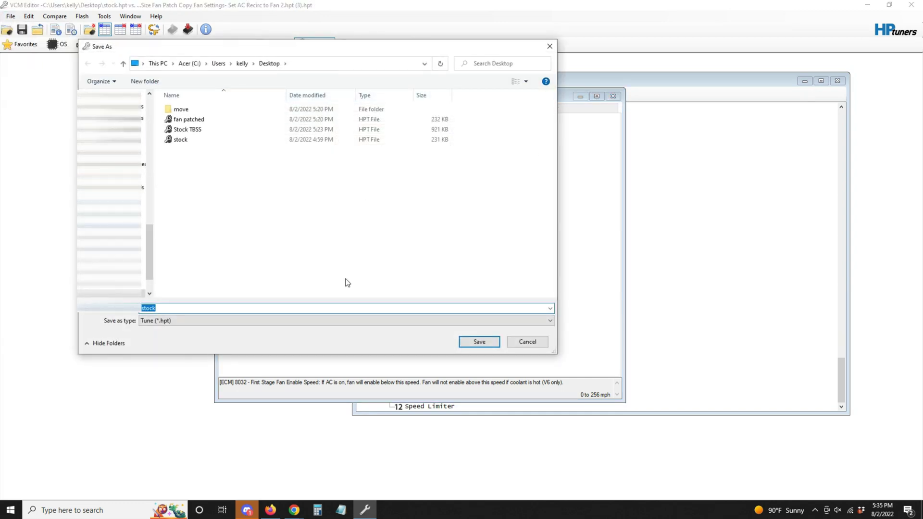
text(f)
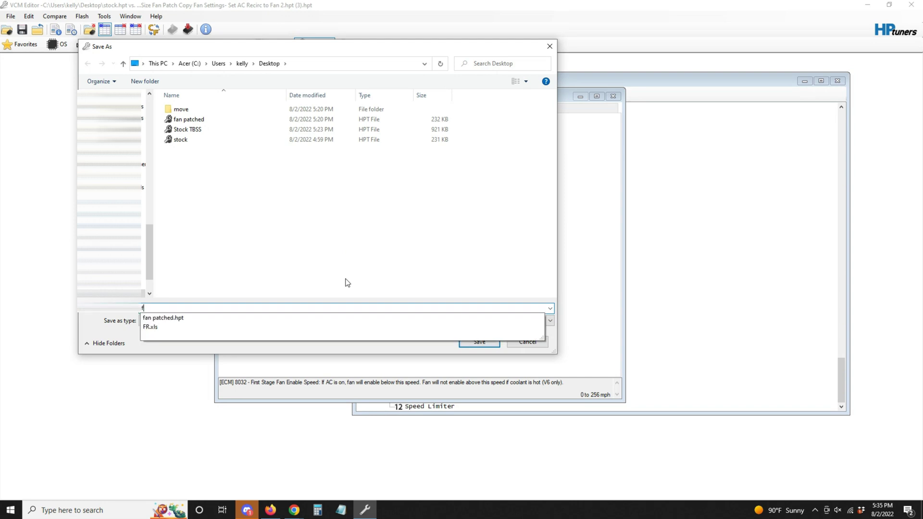
text(an patch)
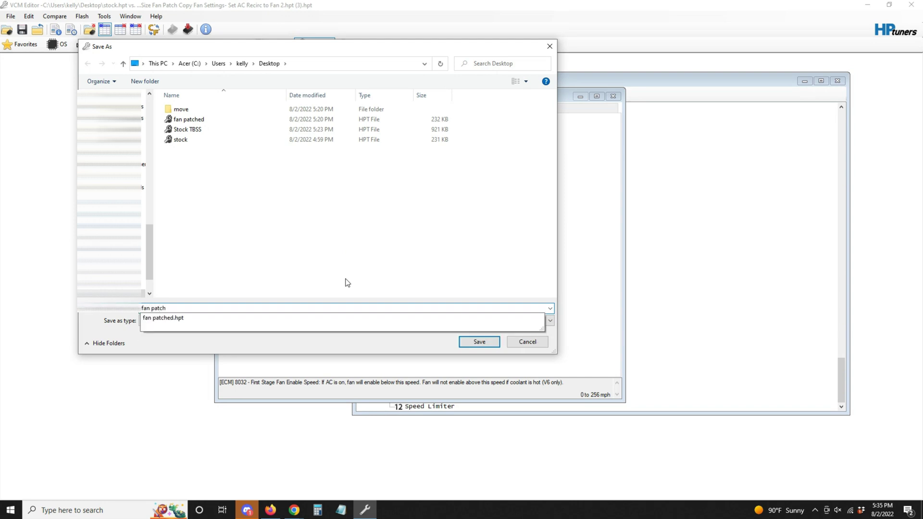
key(Return)
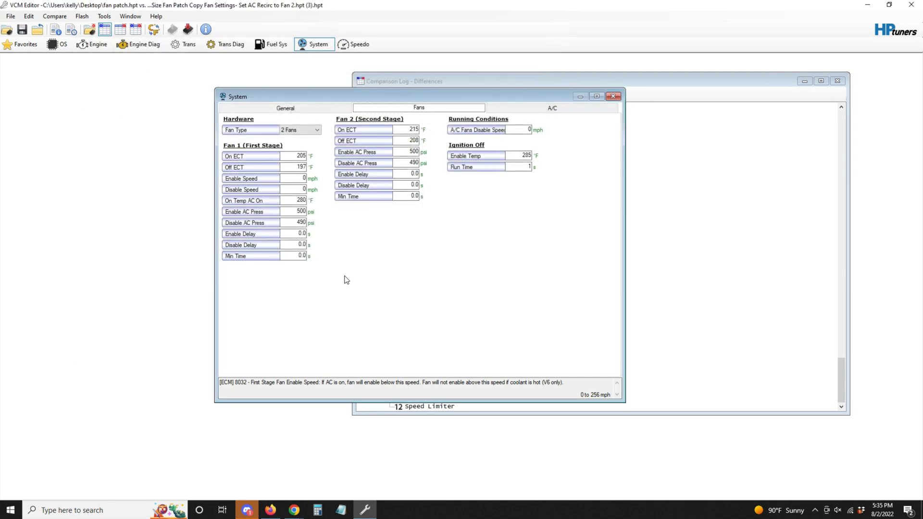
Close the Write Vehicle dialog without flashing the tune
click(188, 30)
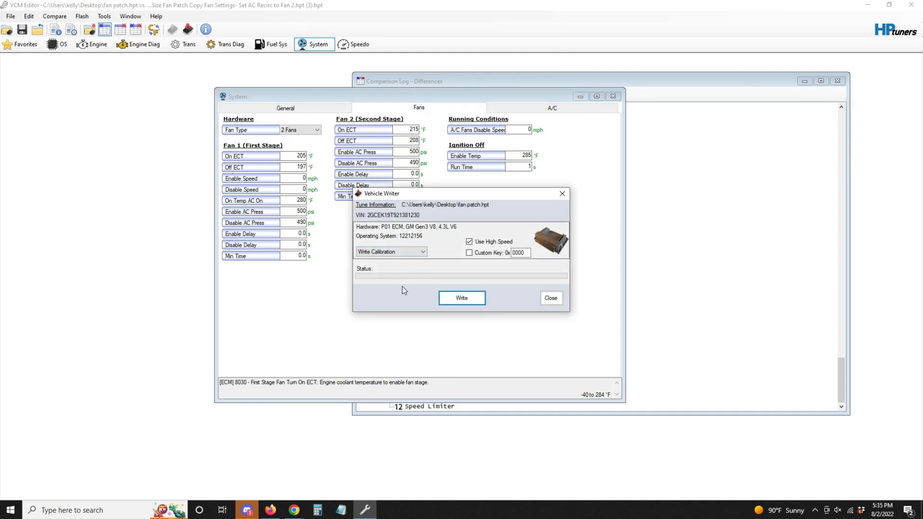
click(551, 298)
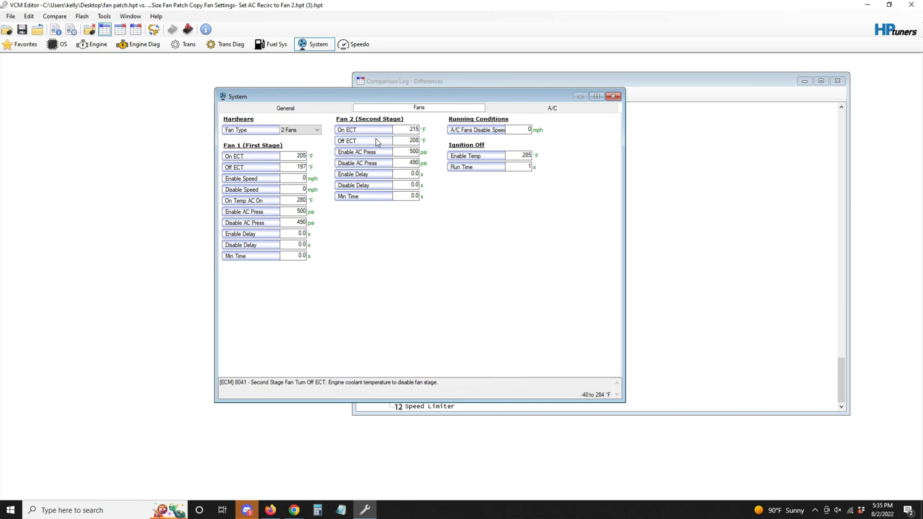
click(301, 156)
Enter Fan 1 On ECT 205 °F, Ignition Off Enable Temp 215 °F and Run Time 30 s
text(205)
key(Return)
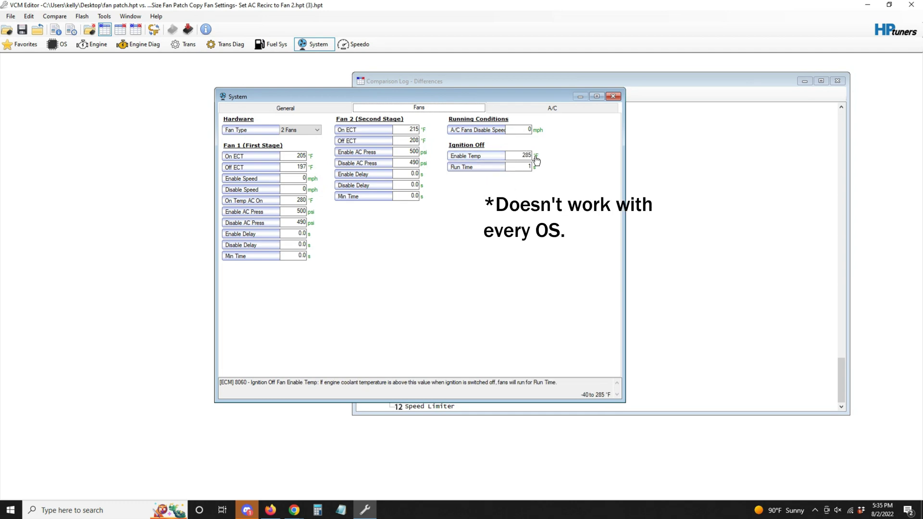
click(515, 156)
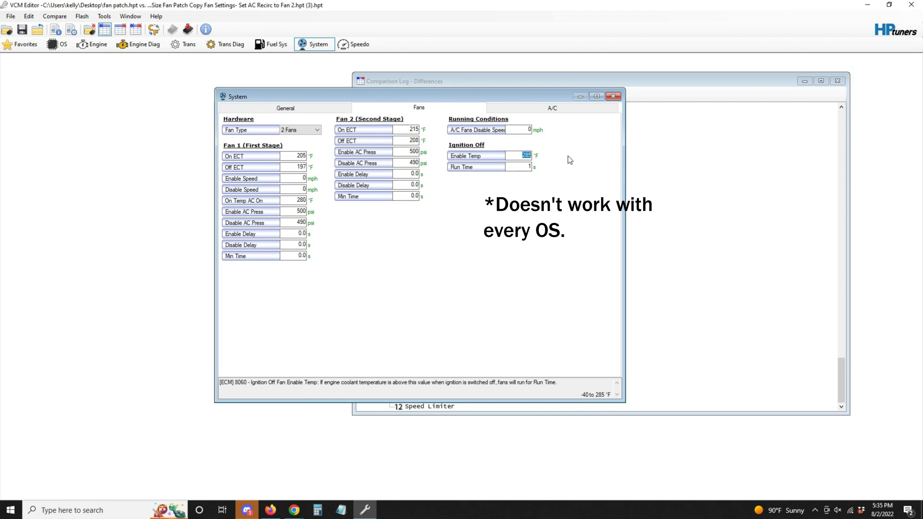
text(215)
click(519, 167)
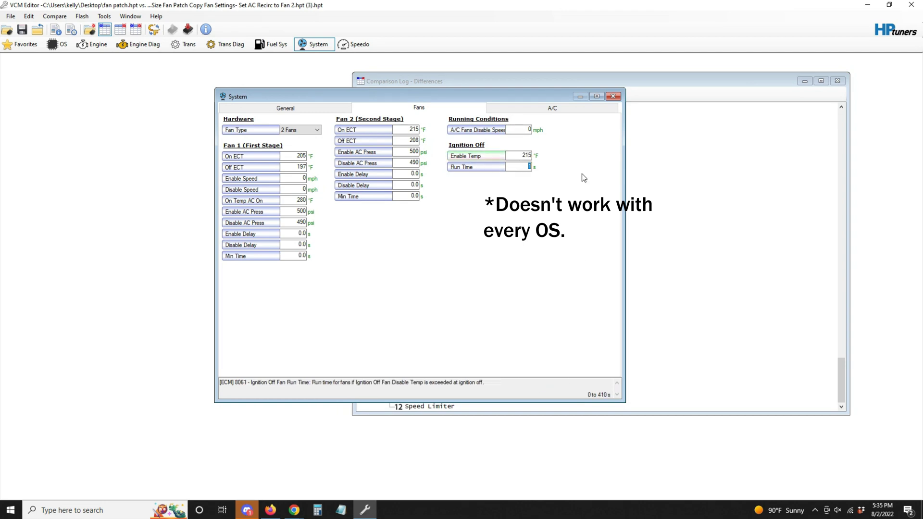
text(.01)
key(Return)
text(30)
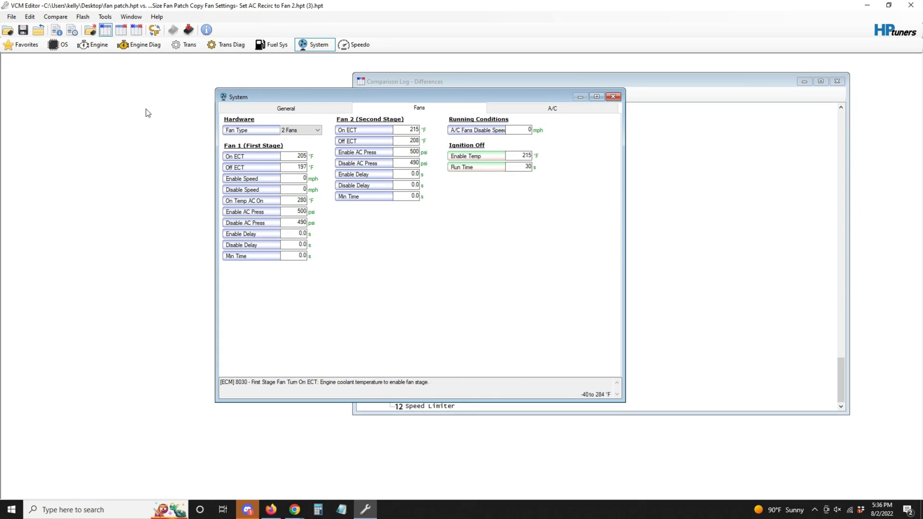
click(14, 17)
Close the patched tune answering No to saving, then open Stock TBSS.hpt
click(27, 38)
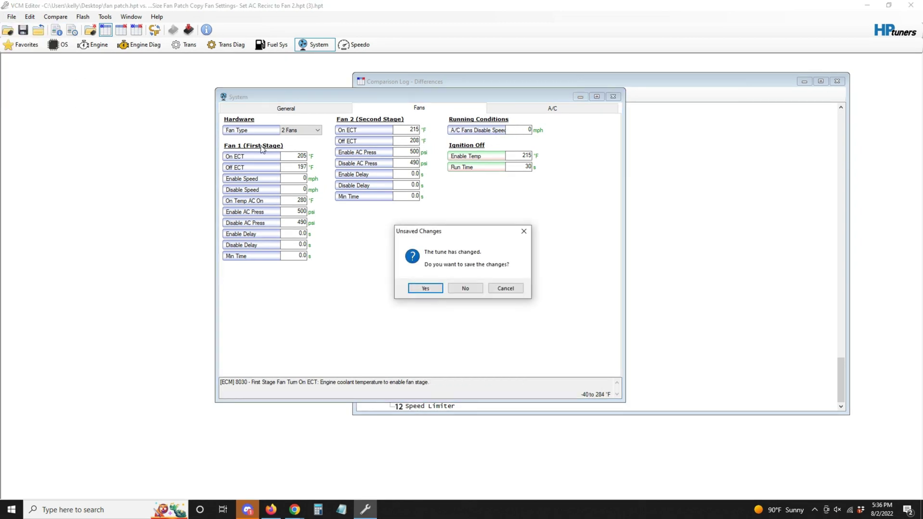
click(464, 287)
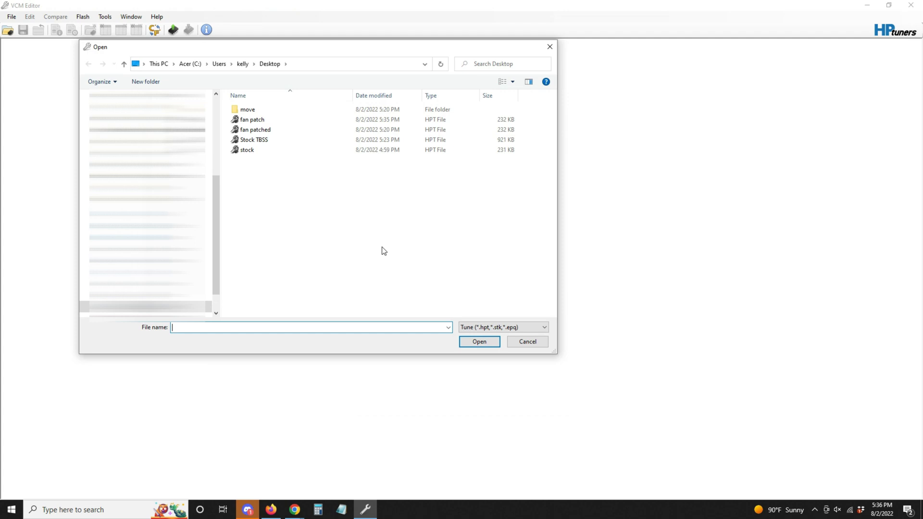
click(267, 142)
double_click(267, 142)
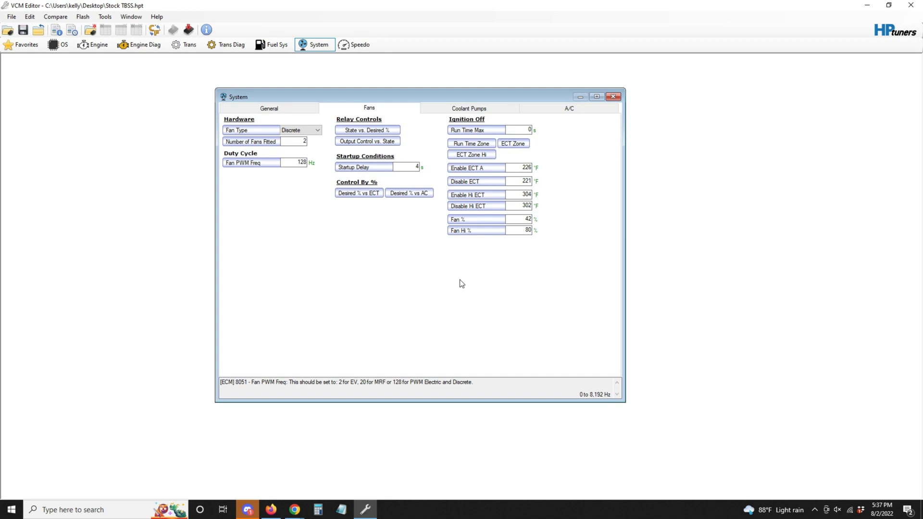
double_click(526, 167)
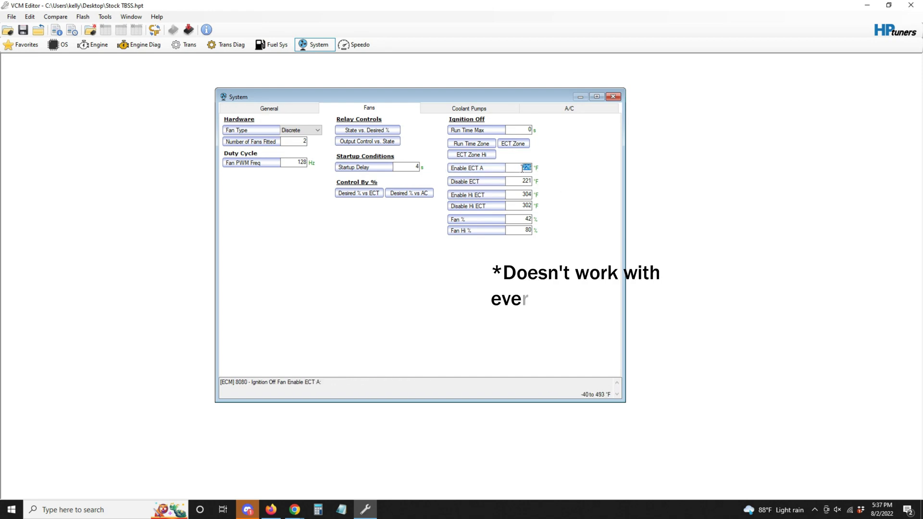
click(522, 192)
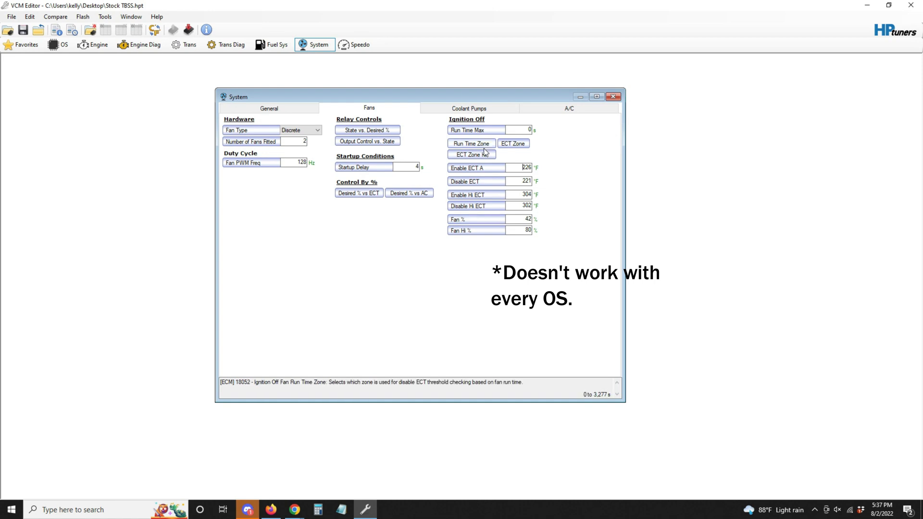
click(529, 168)
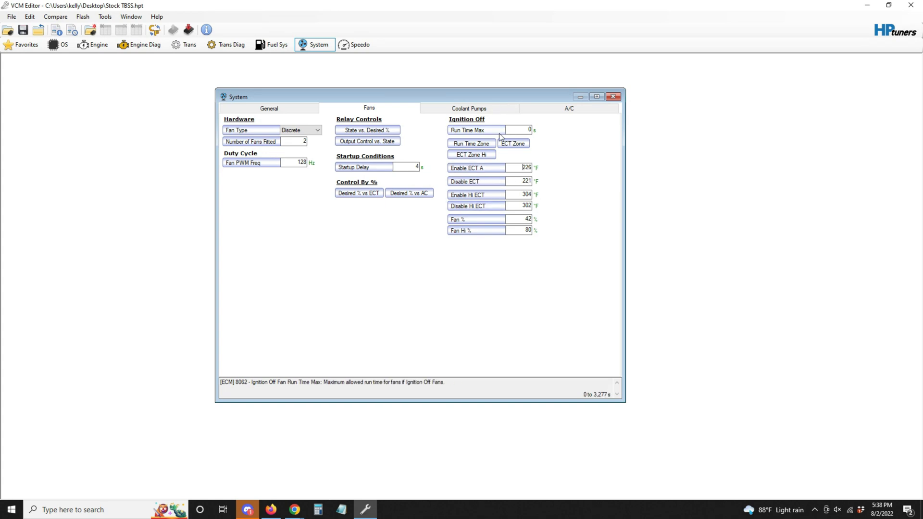
Open the Fan State Transition and Fan Desired % vs. ECT tables and arrange them side by side
click(367, 130)
click(372, 193)
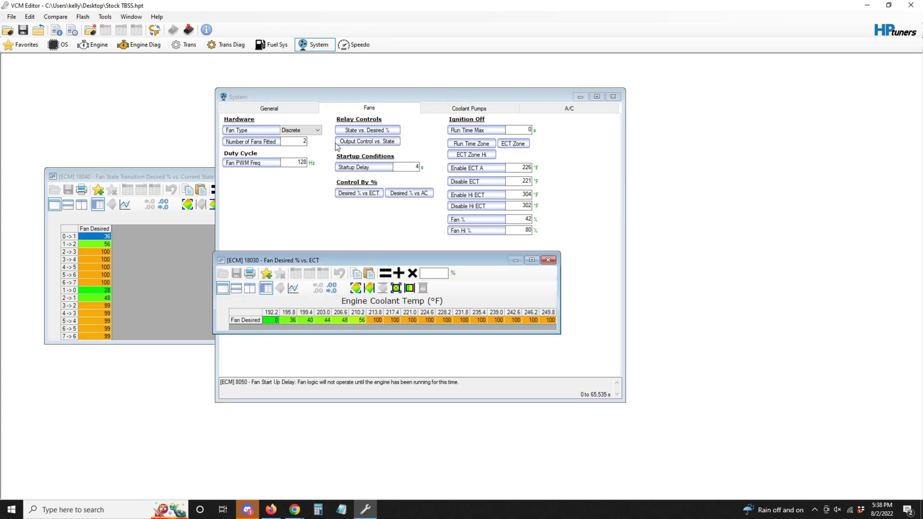
click(197, 176)
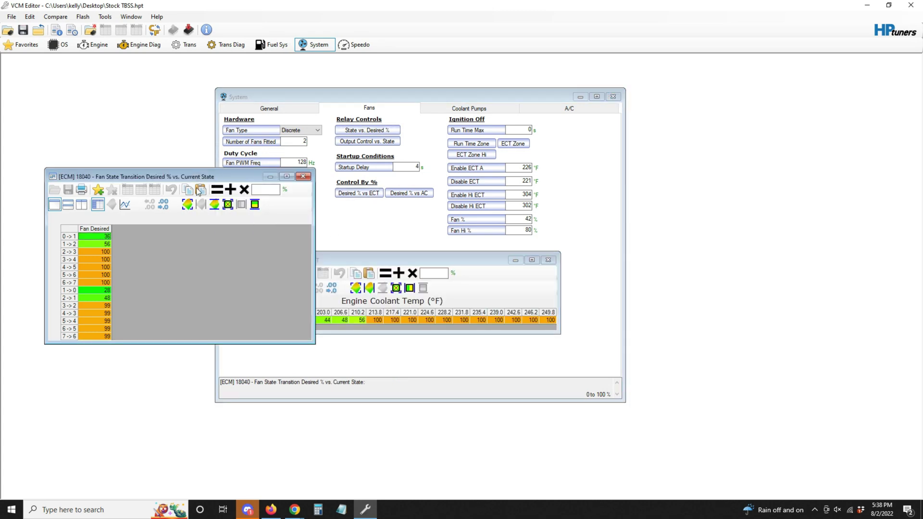
drag(235, 169, 234, 198)
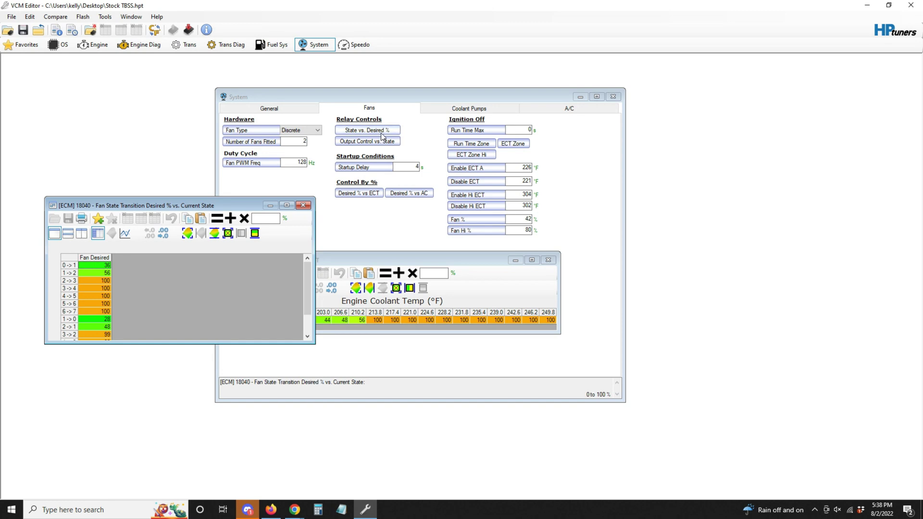
click(389, 263)
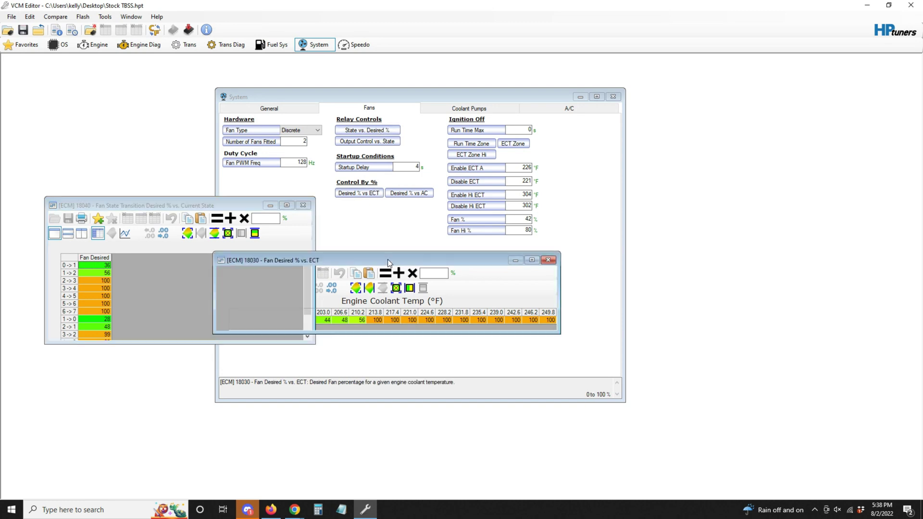
drag(389, 263, 510, 267)
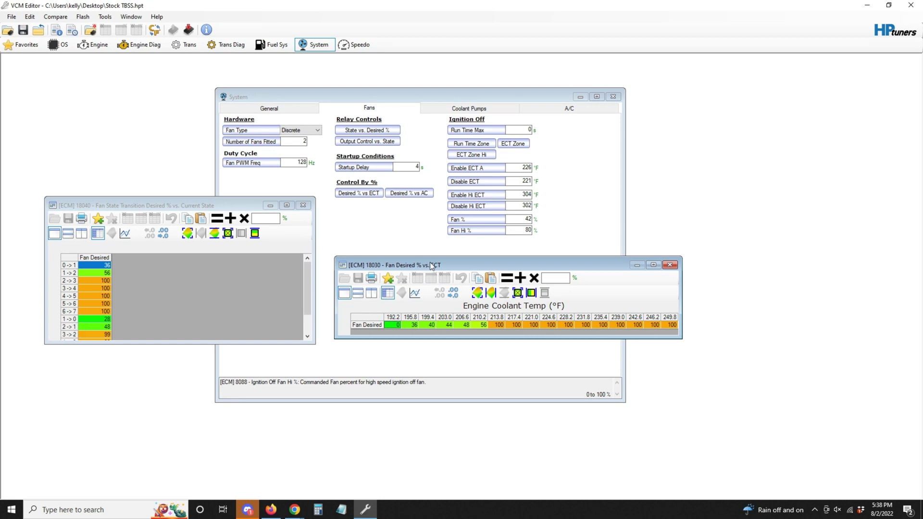
drag(430, 263, 411, 253)
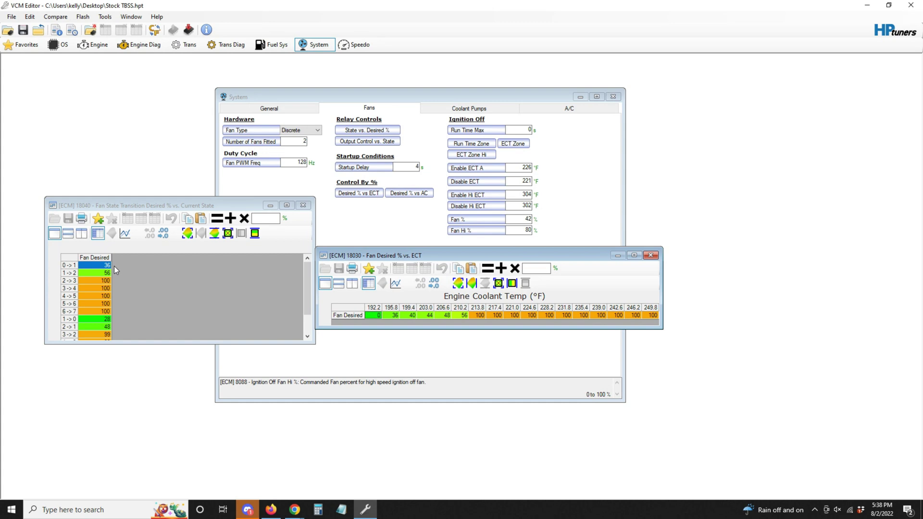
Point out 36% at 195.8 °F and 56% at 210.2 °F, then select the 44% cell at 203.0 °F
click(394, 316)
click(466, 317)
click(422, 316)
Set the 203.0, 206.6 and 210.2 °F fan desired cells to 56%
key(Return)
key(shift+Right)
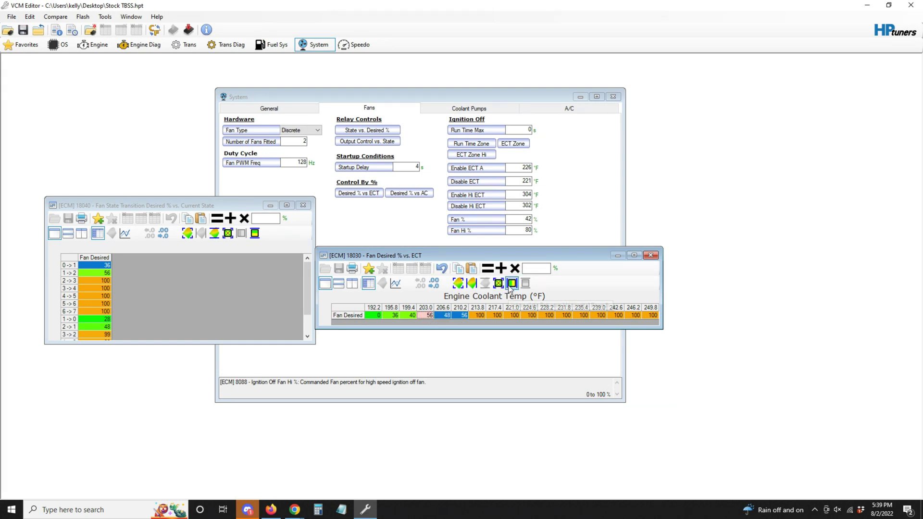
click(511, 283)
Close the fan state transition table and the Fan Desired % vs. ECT table
drag(307, 288, 306, 301)
click(303, 204)
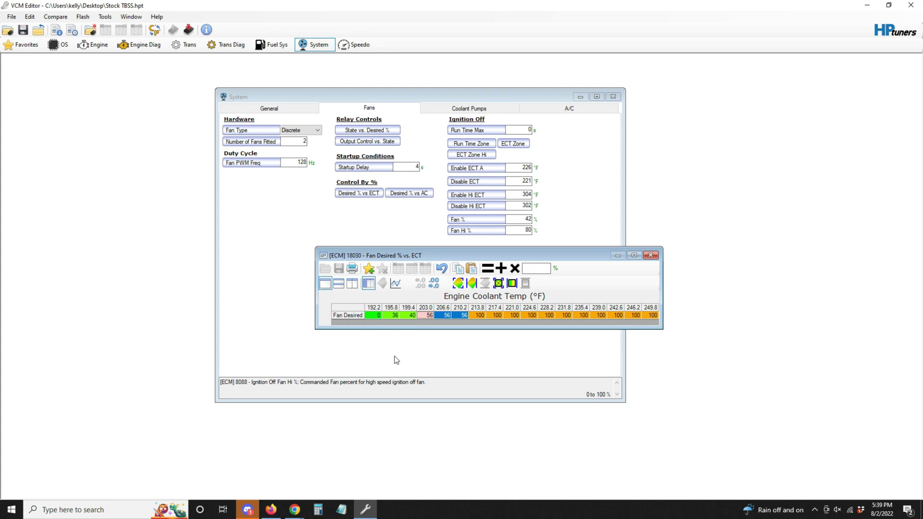
drag(410, 255, 378, 193)
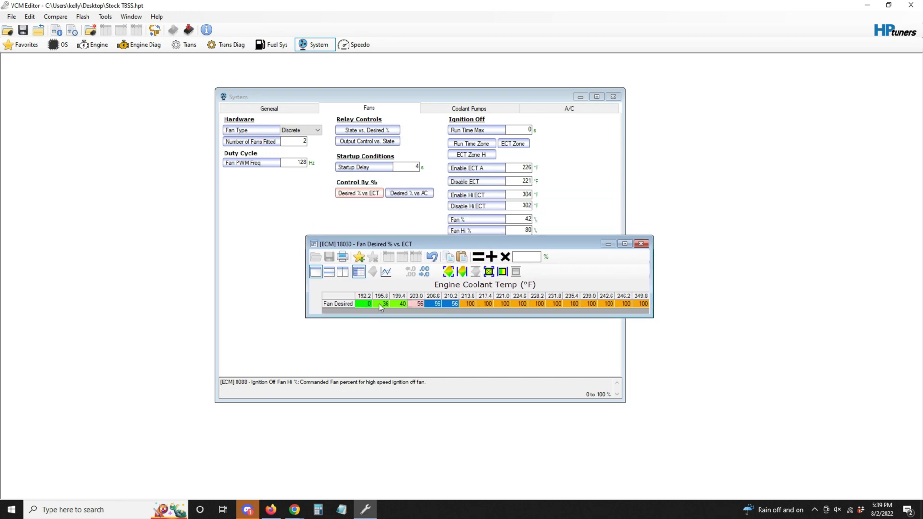
click(641, 244)
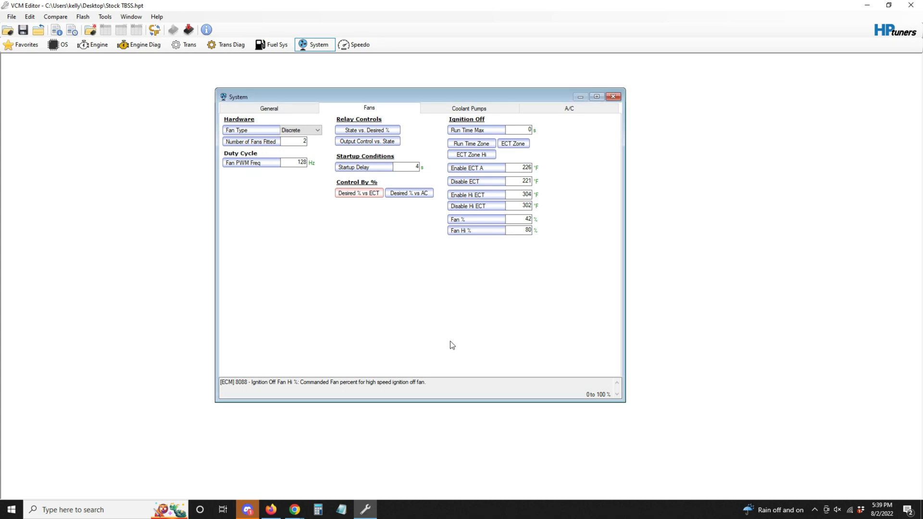